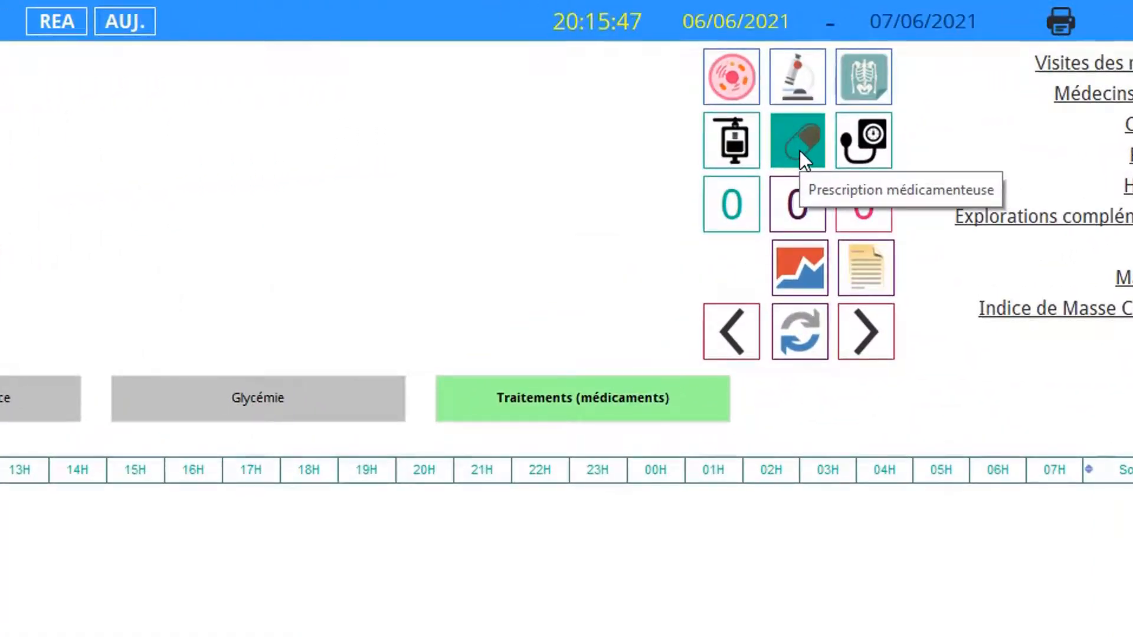
# Step: Open a new medication prescription for the patient and choose the dental medicine (MEDECINE DENTAIRE) doctor as prescriber
pyautogui.click(800, 150)
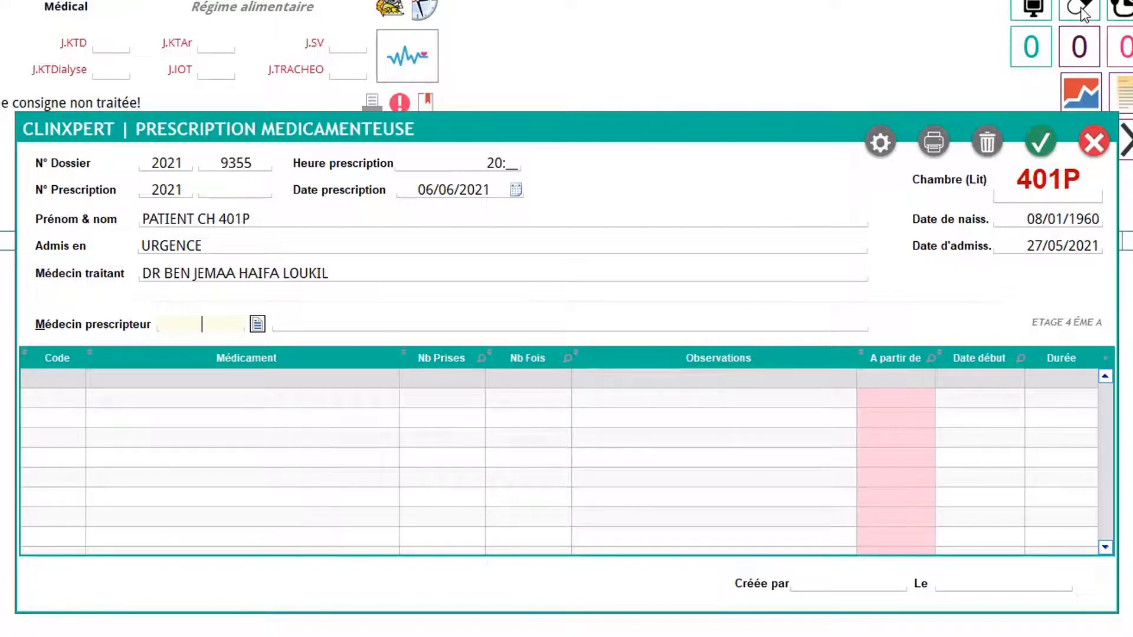
pyautogui.click(233, 322)
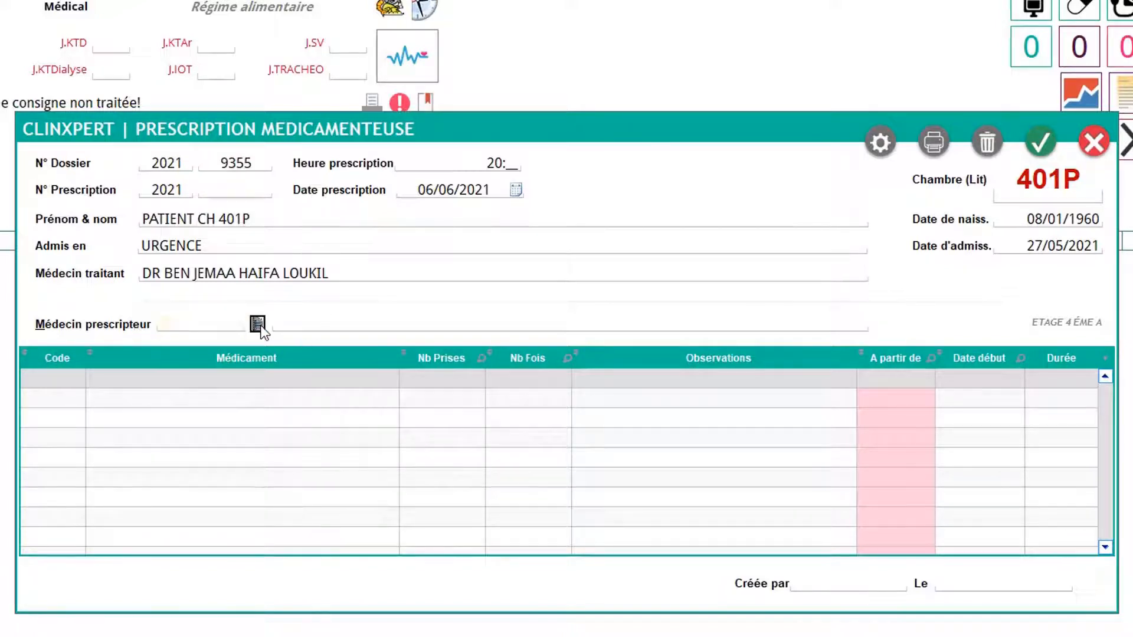
pyautogui.click(257, 323)
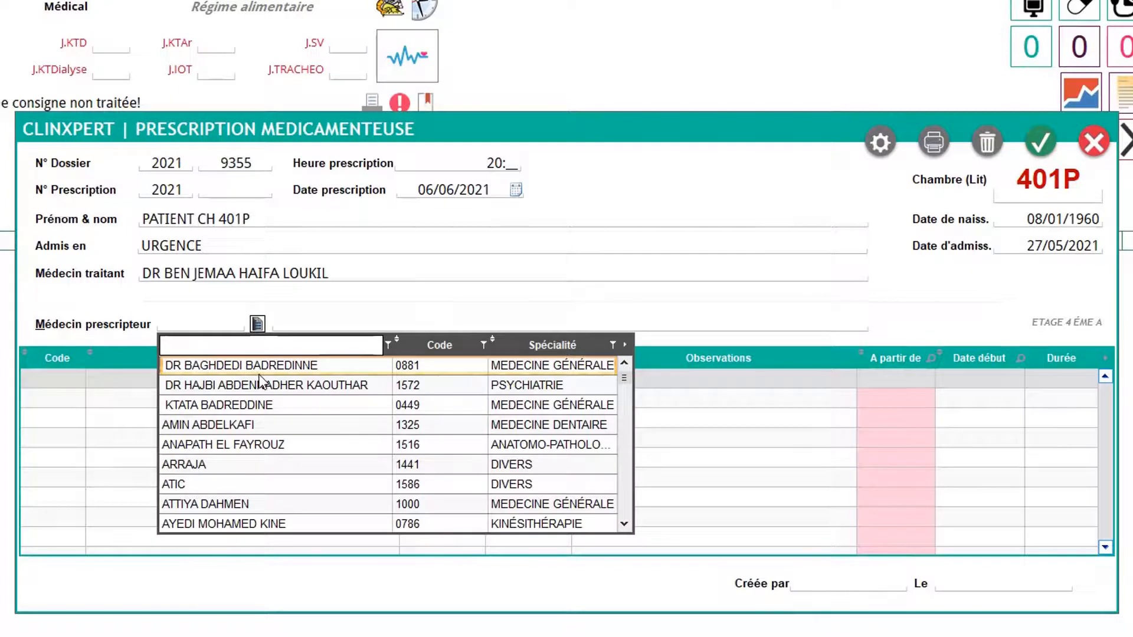
pyautogui.write('KRIAA')
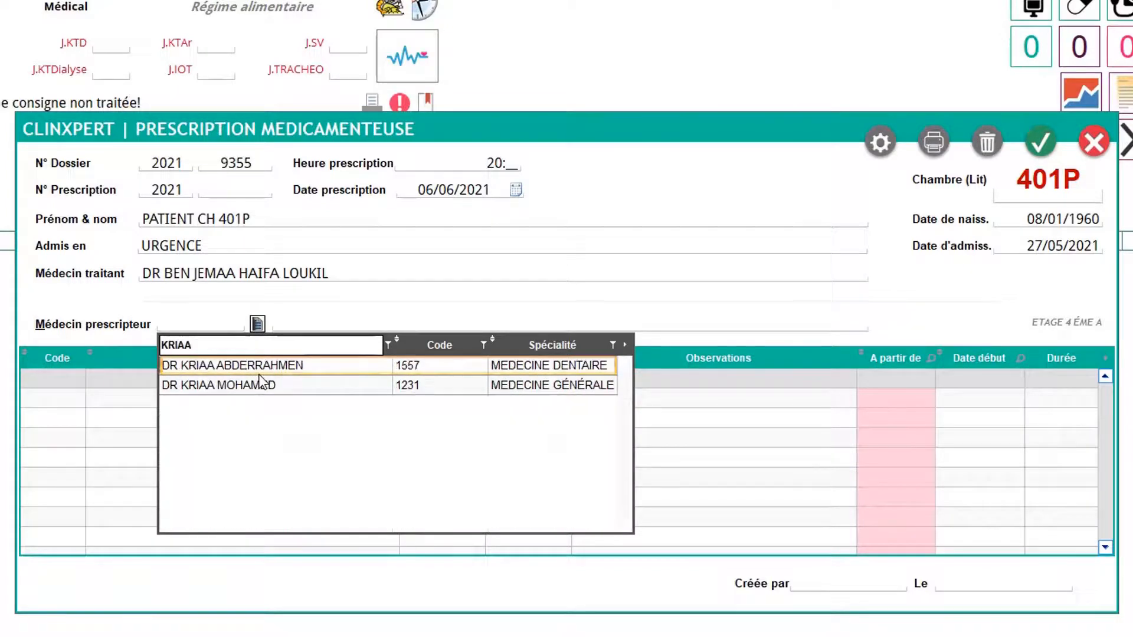
pyautogui.press('Return')
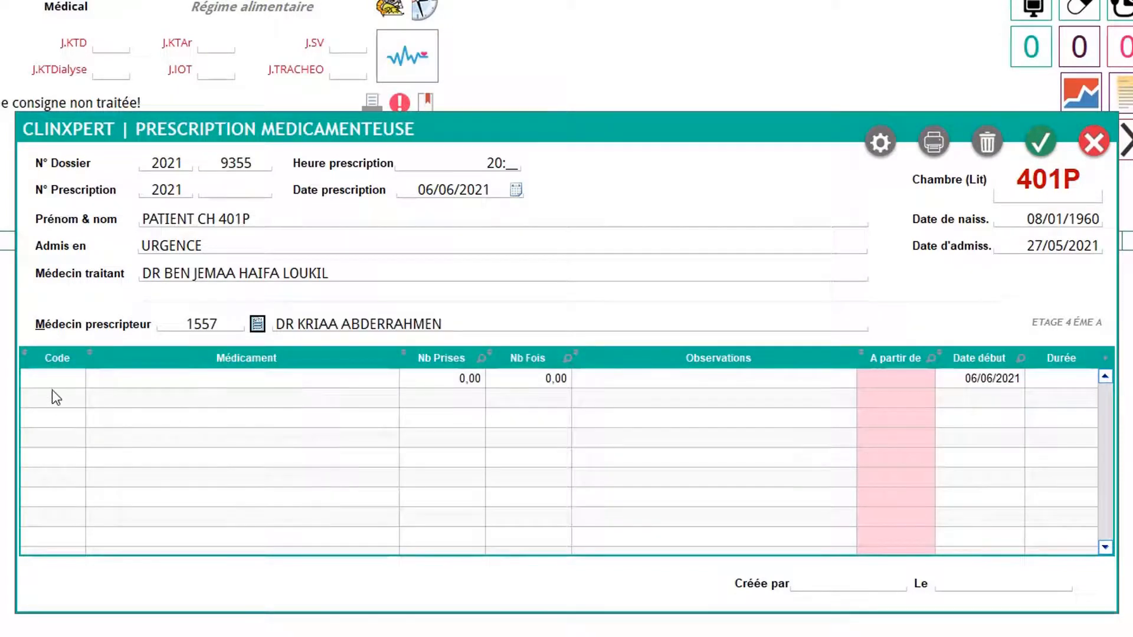
# Step: Add DOLIPRANE 1000 as the first medication, with 1 dose (Nb Prises) taken 3 times (Nb Fois)
pyautogui.click(59, 383)
pyautogui.click(52, 381)
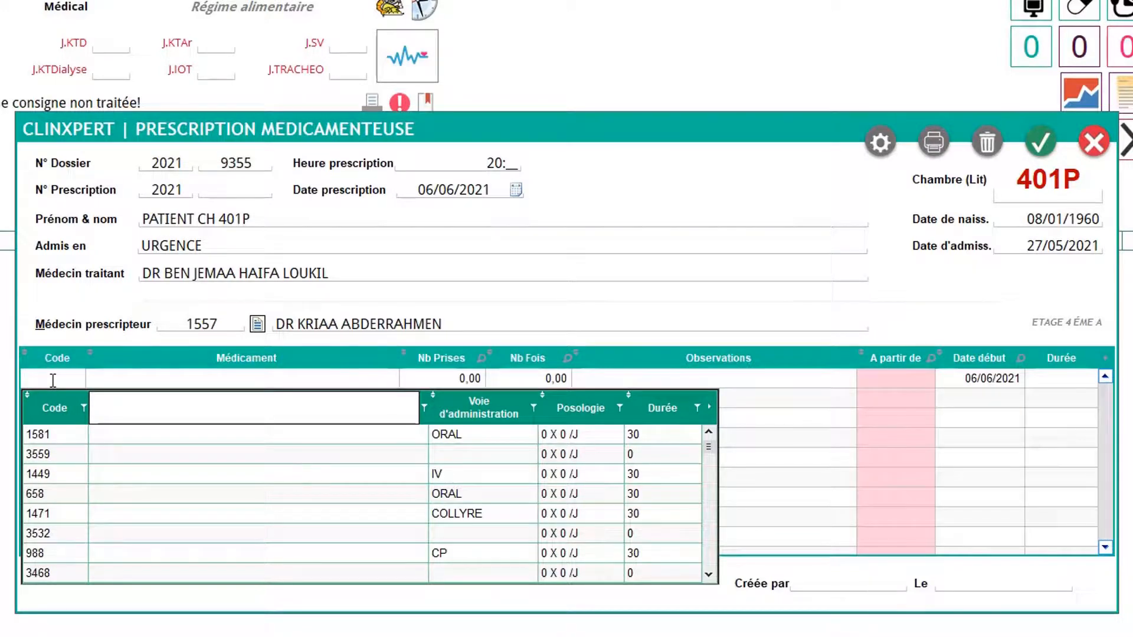
pyautogui.write('DOLIPR')
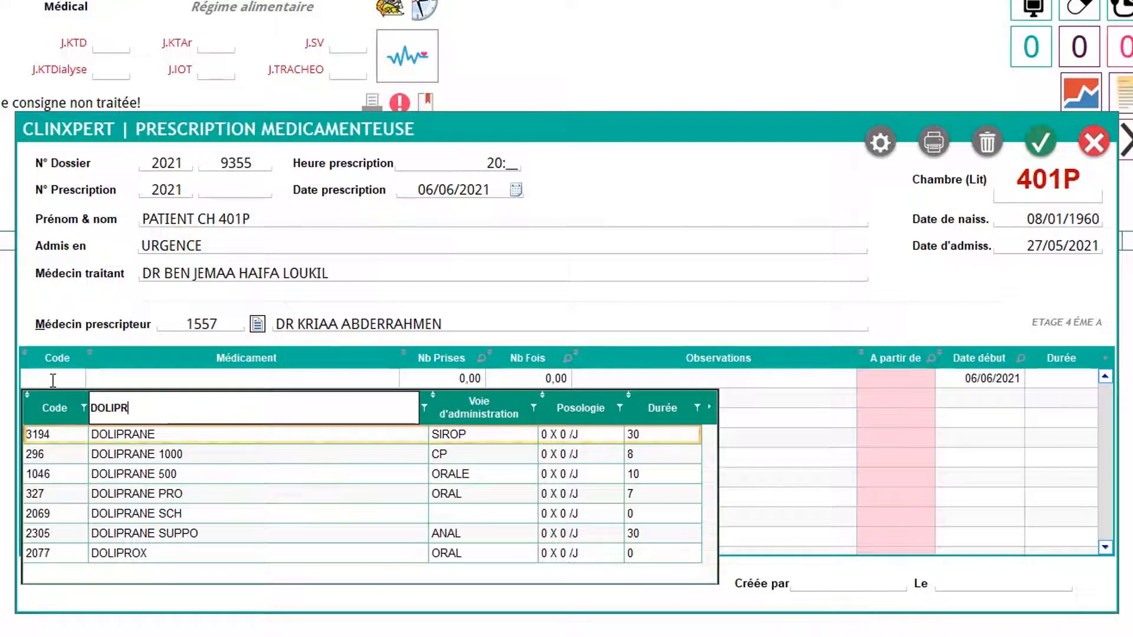
pyautogui.doubleClick(211, 455)
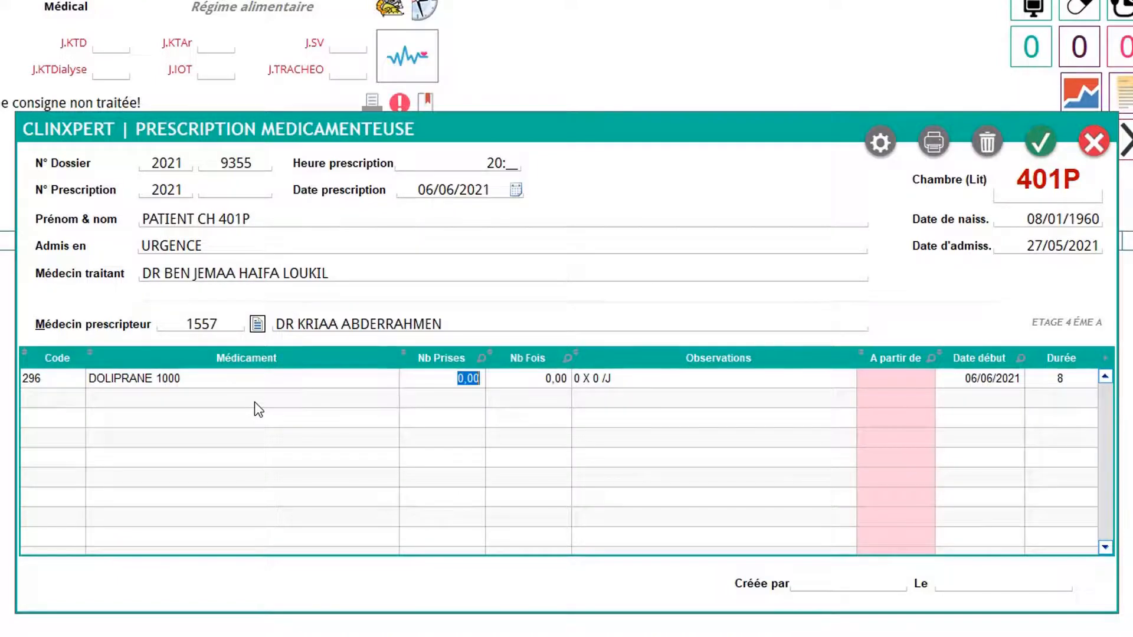
pyautogui.write('1')
pyautogui.press('Tab')
pyautogui.write('3')
# Step: Replace the DOLIPRANE 1000 observation with "1X3/J (À MODULER SELON LA DOULEUR)"
pyautogui.click(617, 384)
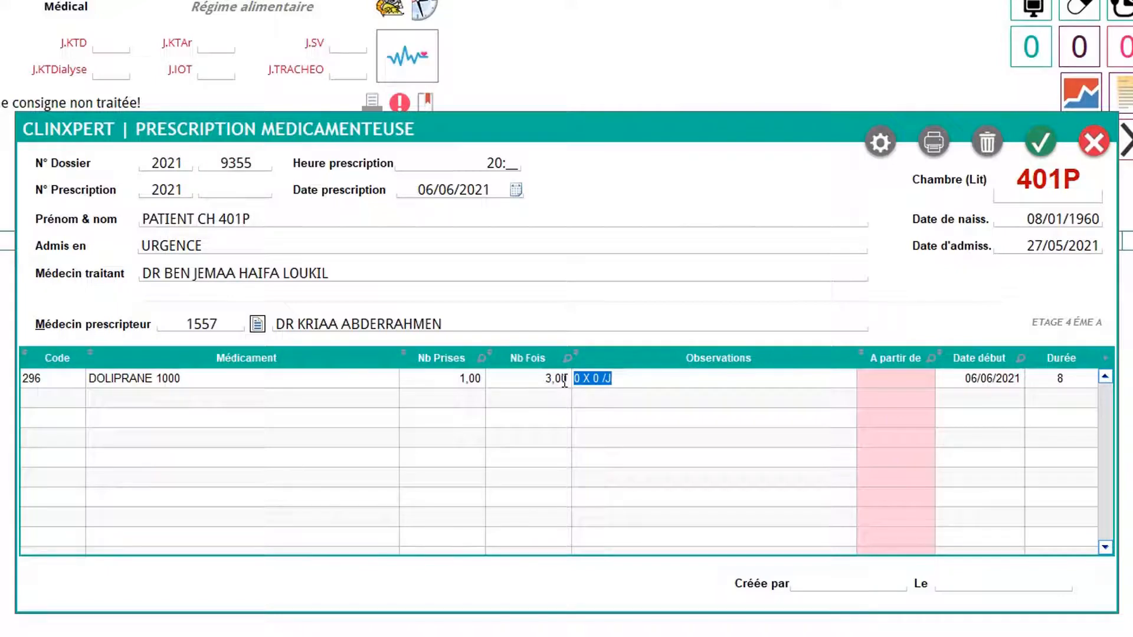
pyautogui.write('1X3/J (À')
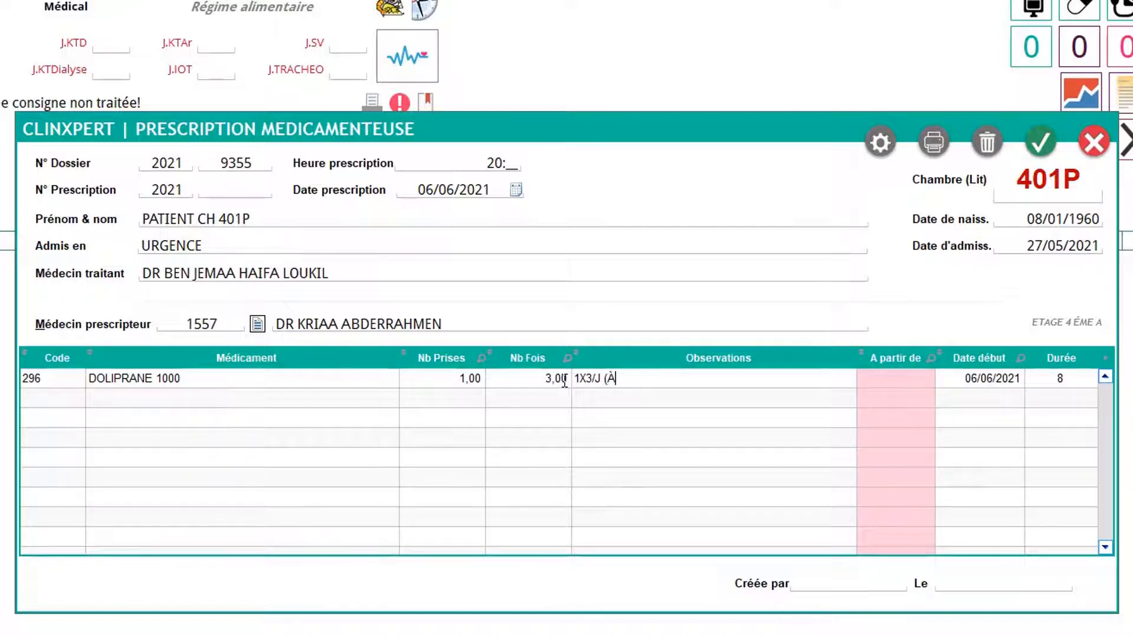
pyautogui.write(' MODULER SELON LA D')
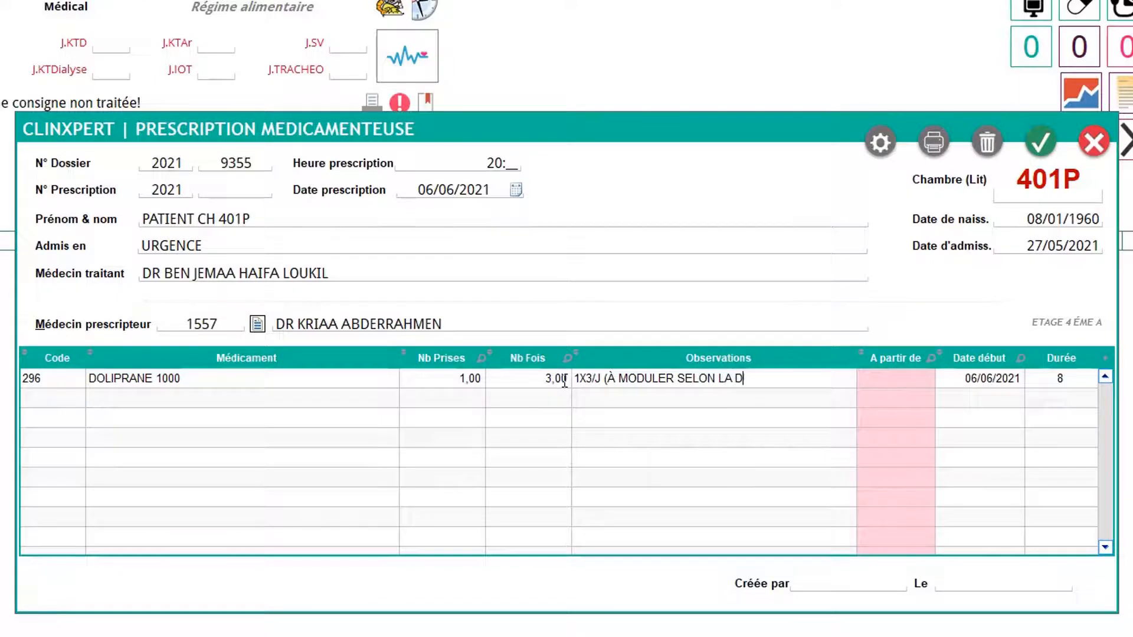
pyautogui.write('OULEUR)')
# Step: Schedule DOLIPRANE 1000 from hour 08 with start date 07/06/2021 and a duration of 7
pyautogui.press('Tab')
pyautogui.write('08')
pyautogui.press('Tab')
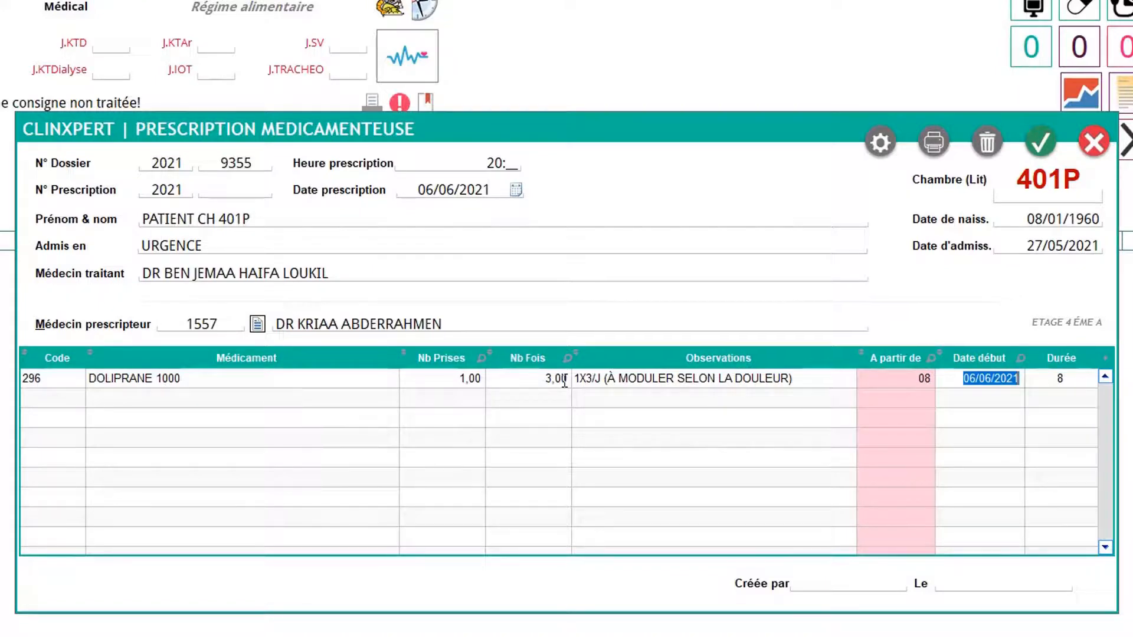
pyautogui.write('07/06/2021')
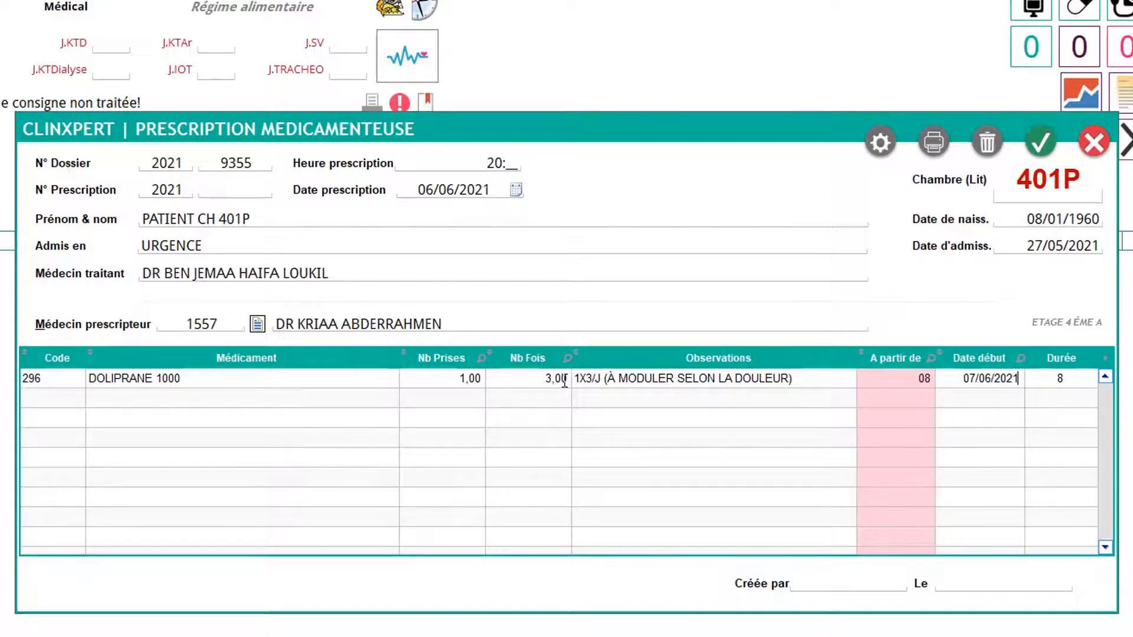
pyautogui.press('Tab')
pyautogui.write('7')
pyautogui.press('Return')
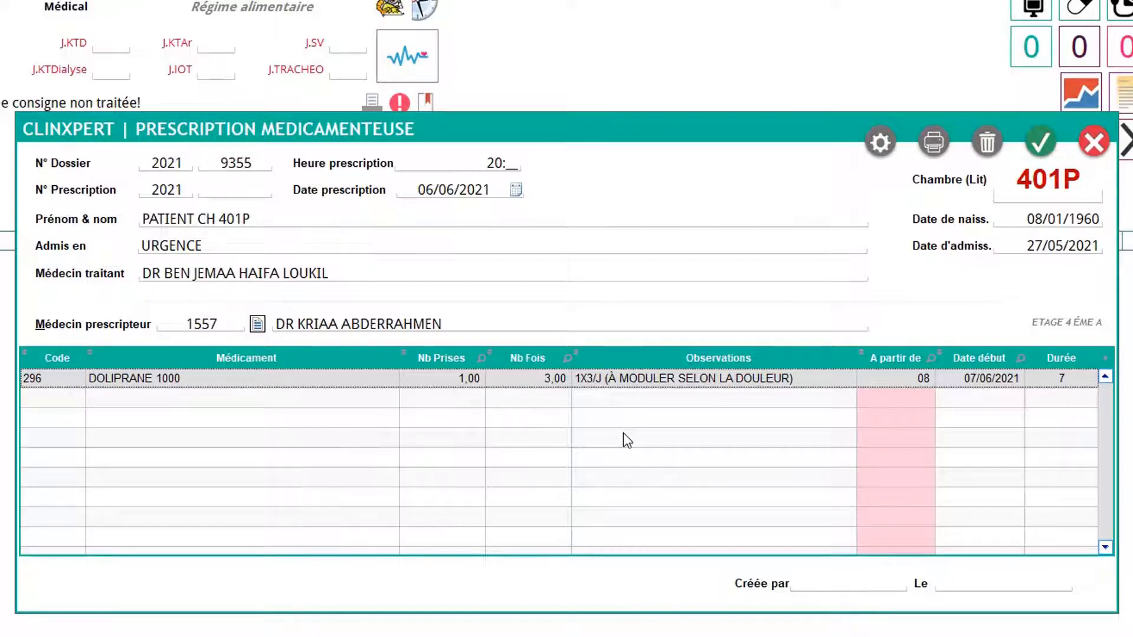
# Step: Add CLAMOXYL as the second medication of the prescription
pyautogui.click(37, 398)
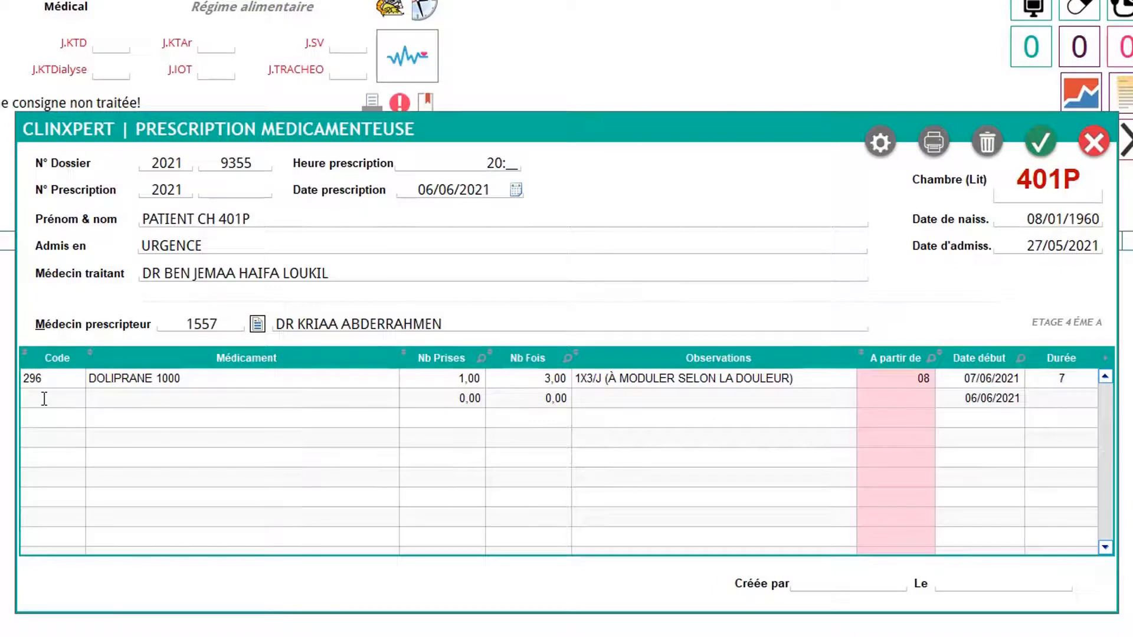
pyautogui.click(46, 399)
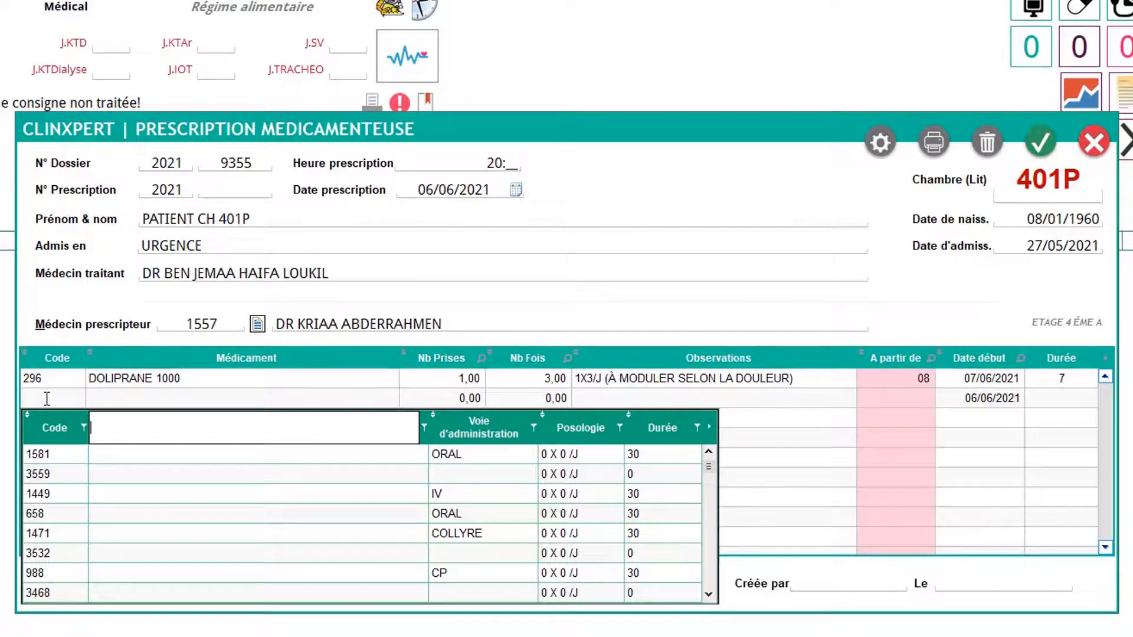
pyautogui.write('CLAM')
pyautogui.press('BackSpace')
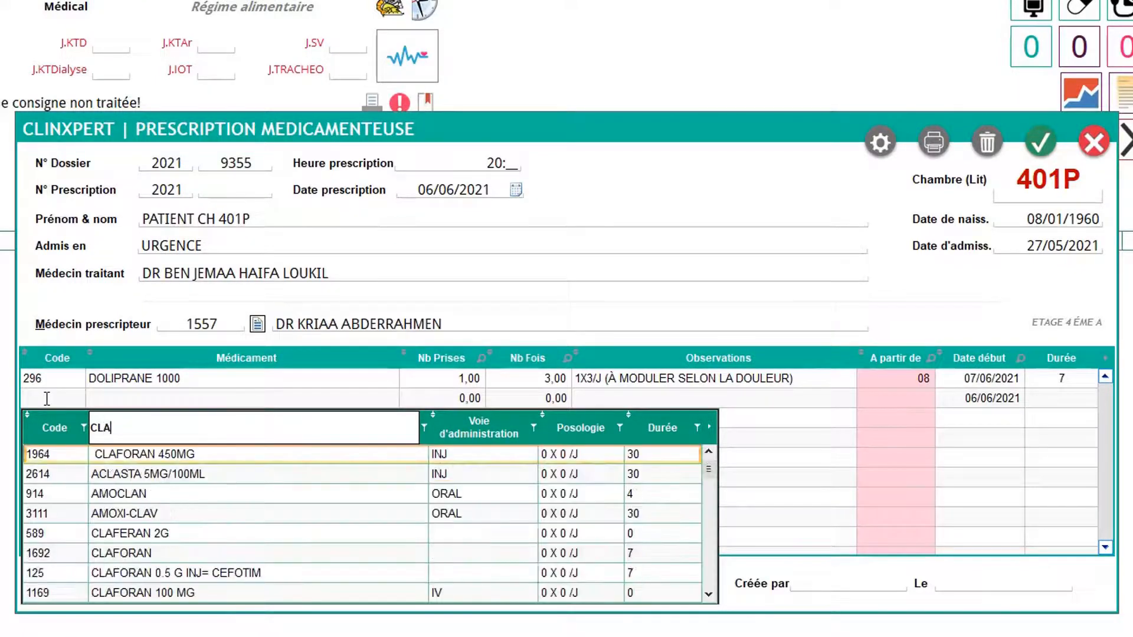
pyautogui.write('M')
pyautogui.press('Down')
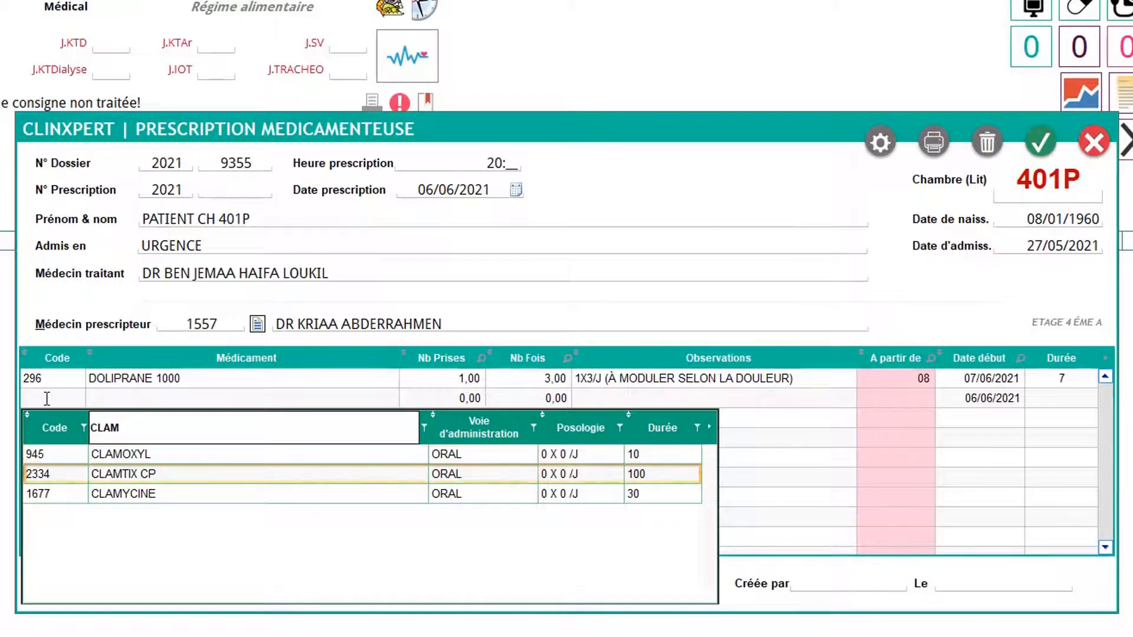
pyautogui.press('Up')
pyautogui.press('Return')
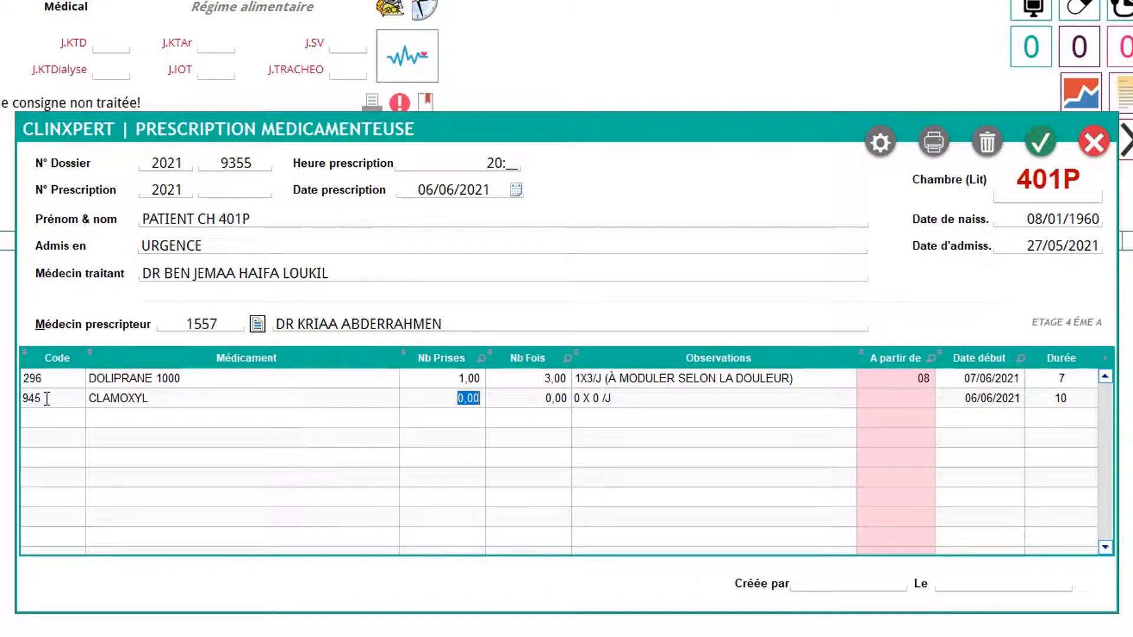
# Step: Set CLAMOXYL to 2 doses (Nb Prises) taken 2 times (Nb Fois), with the observation "2GR /JOUR"
pyautogui.write('2')
pyautogui.click(47, 399)
pyautogui.press('Tab')
pyautogui.press('Tab')
pyautogui.write('2')
pyautogui.press('Tab')
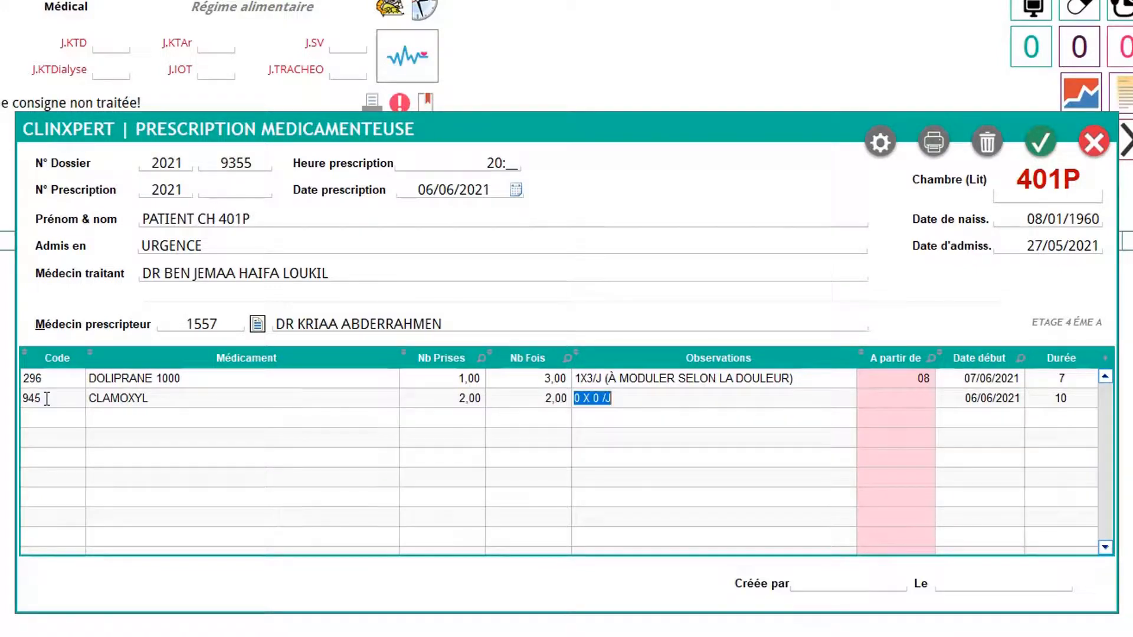
pyautogui.write('2GR /JOUR')
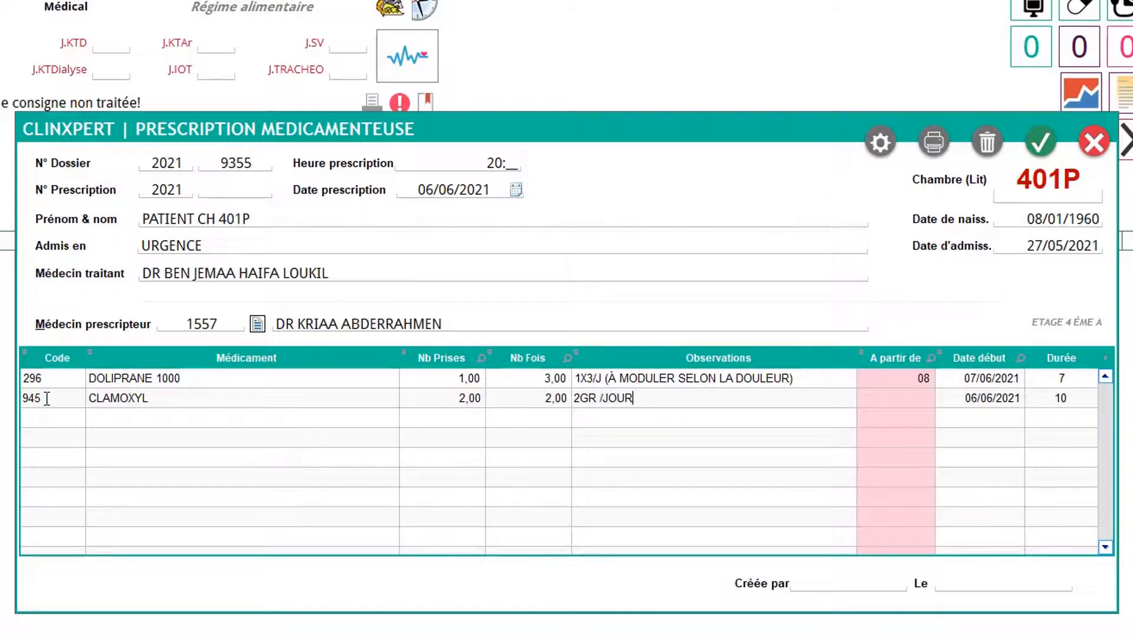
# Step: Schedule CLAMOXYL from hour 08 with start date 07/06/2021 and a duration of 7
pyautogui.press('Tab')
pyautogui.write('08')
pyautogui.press('Tab')
pyautogui.write('07062021')
pyautogui.press('Tab')
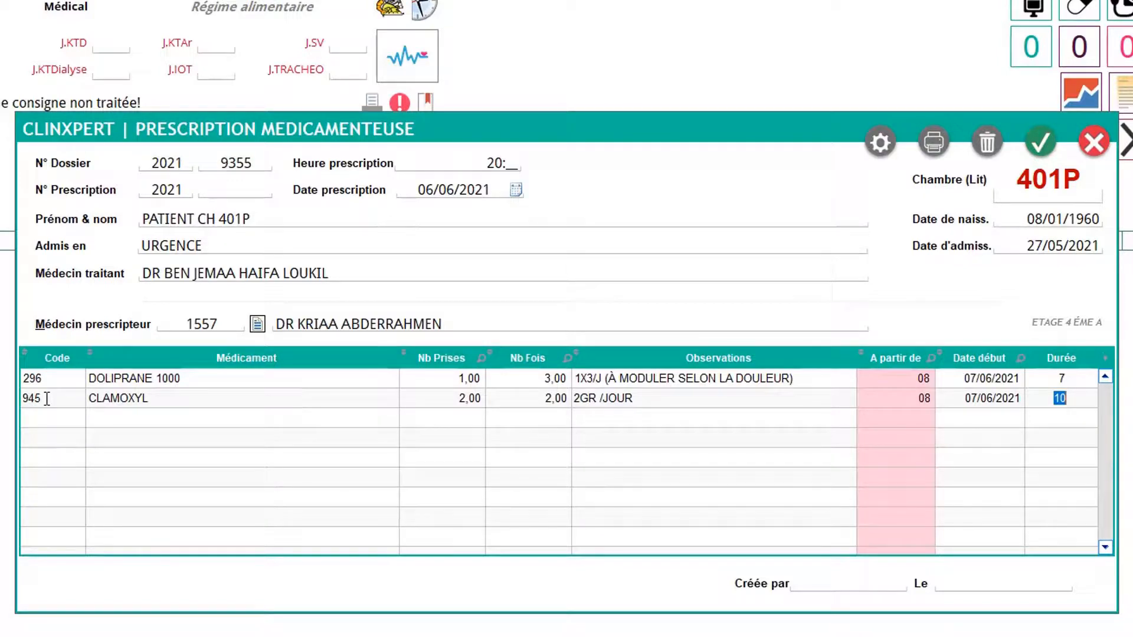
pyautogui.write('7')
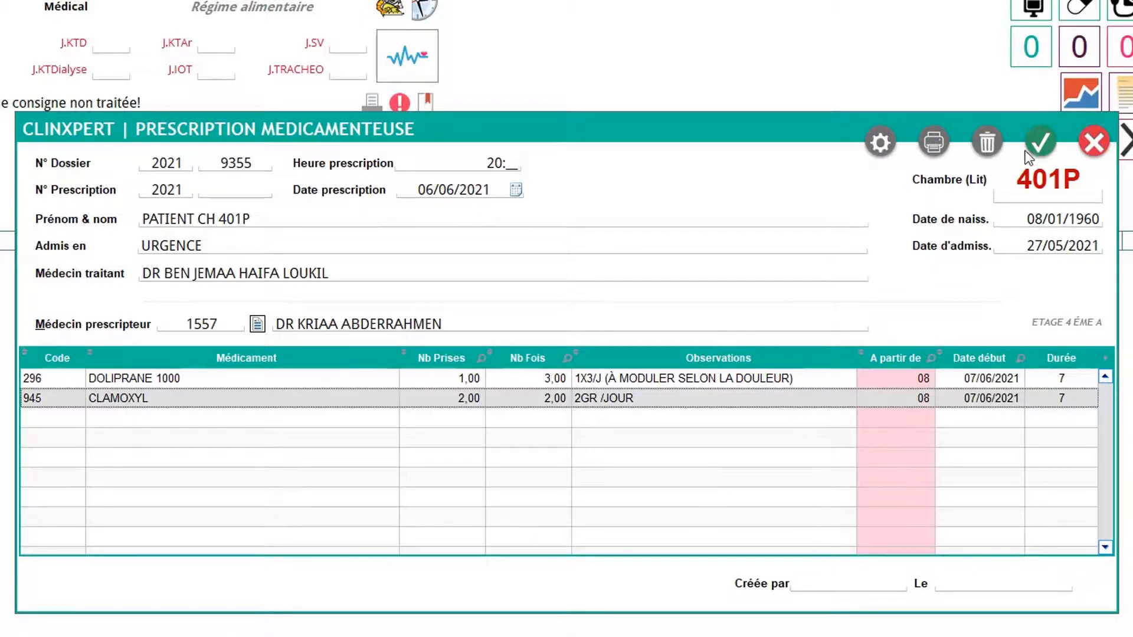
# Step: Save the medication prescription and close its form
pyautogui.click(1042, 143)
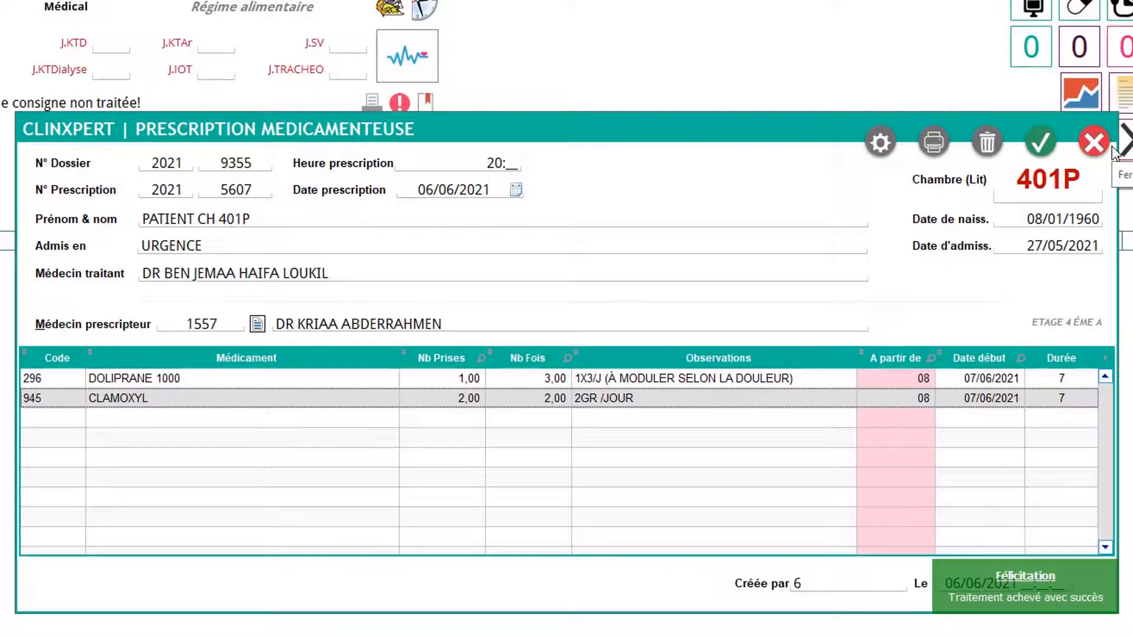
pyautogui.click(158, 189)
pyautogui.click(220, 189)
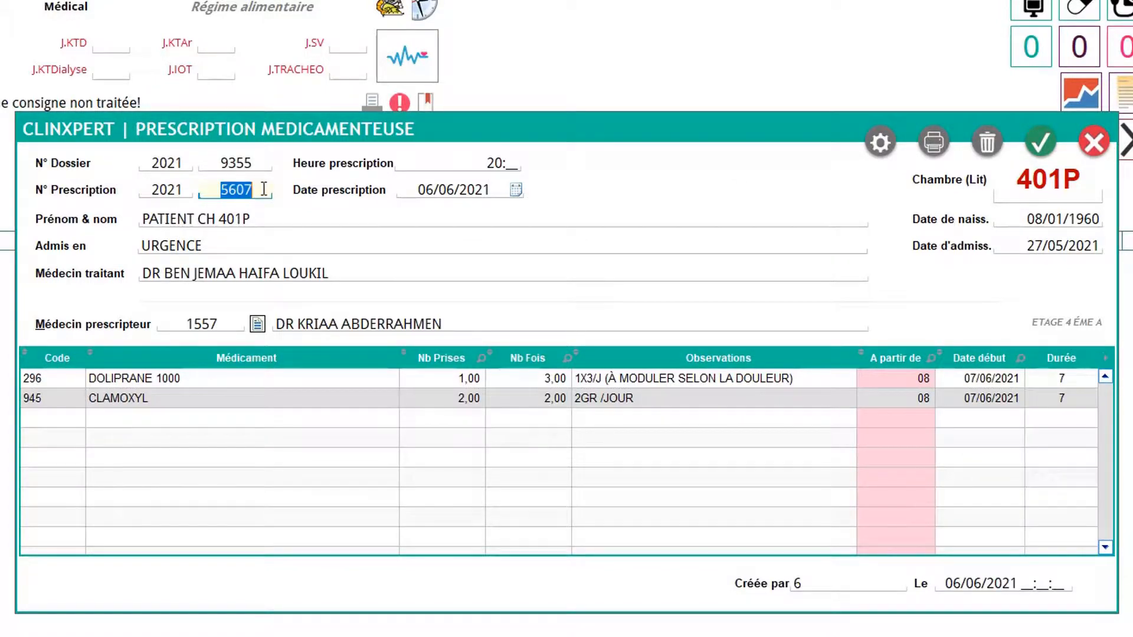
pyautogui.click(170, 191)
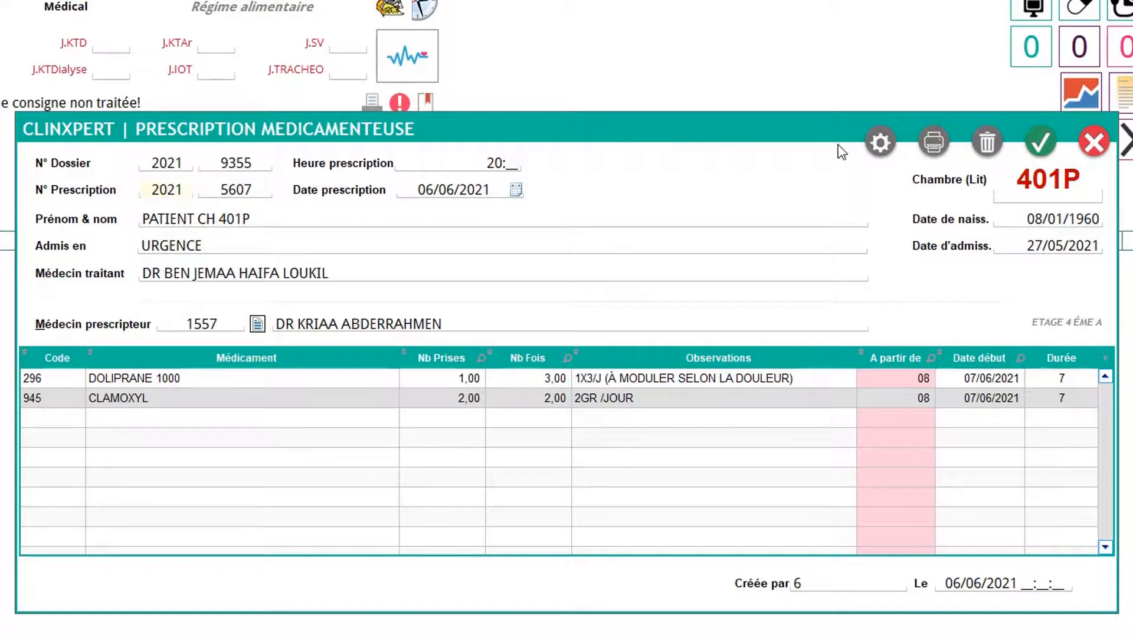
pyautogui.click(1092, 139)
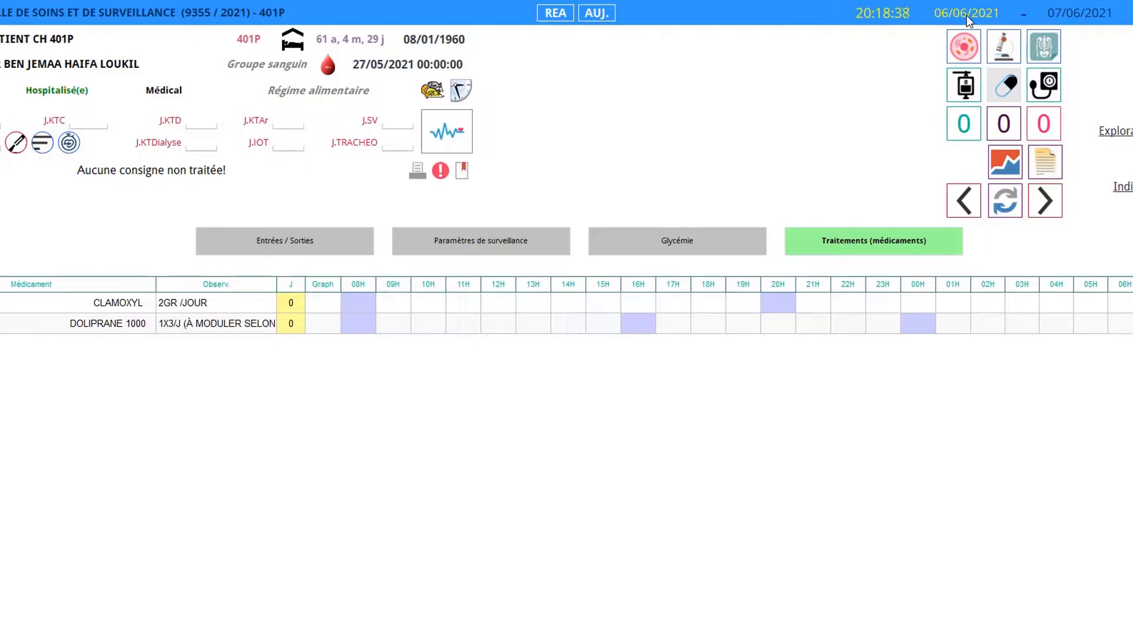
# Step: Browse the care sheet's treatments forward and back by day, ending on 05/06/2021 – 06/06/2021
pyautogui.click(1051, 213)
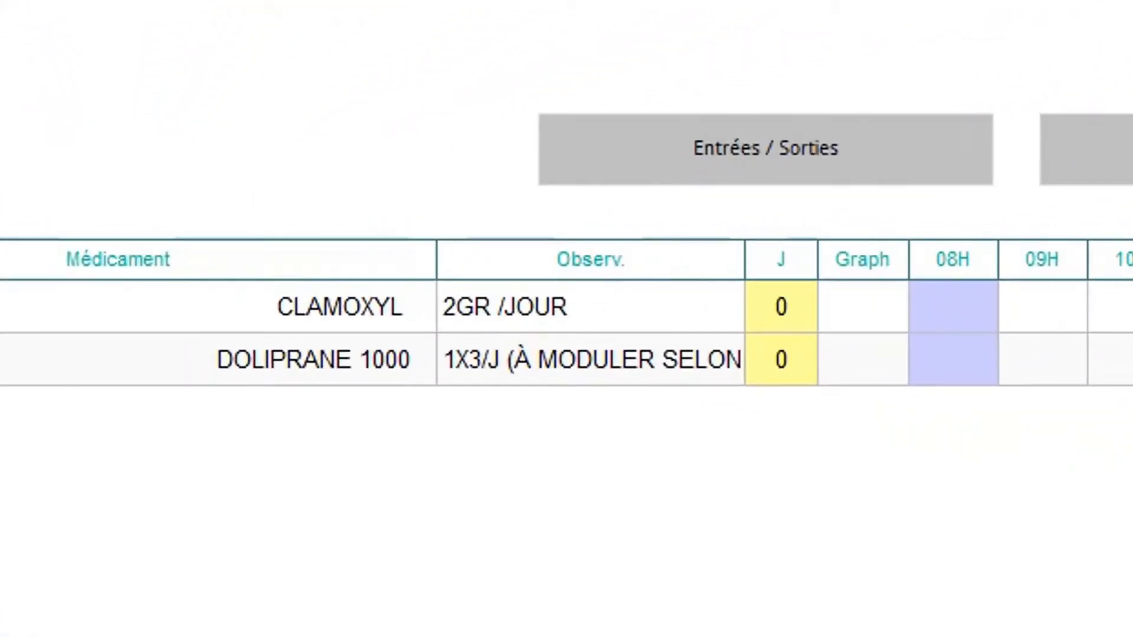
pyautogui.click(885, 166)
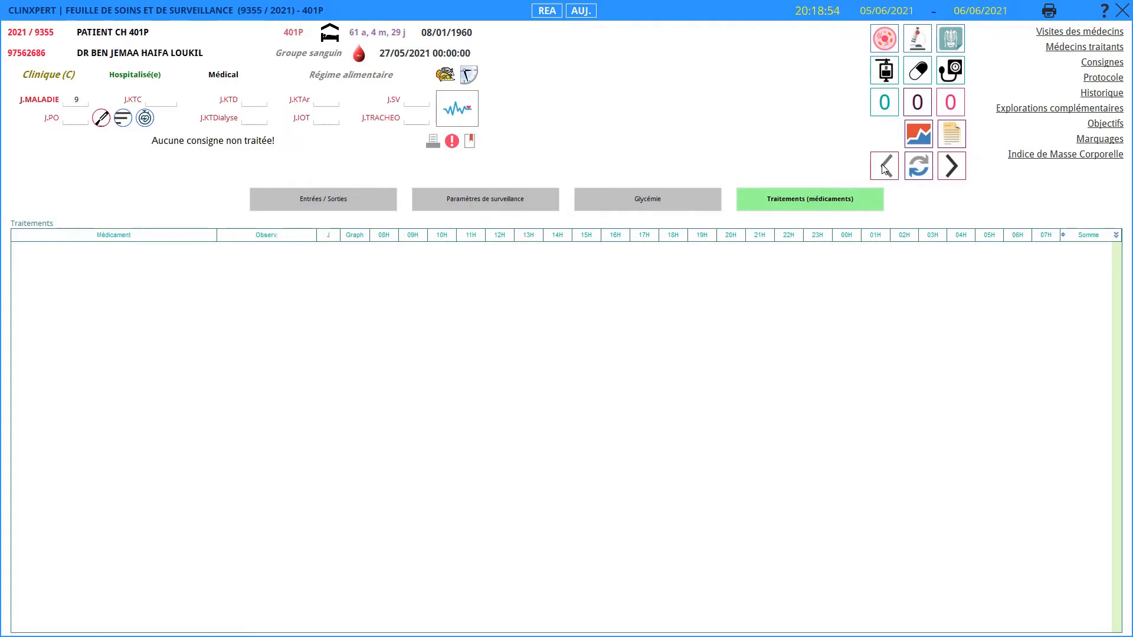